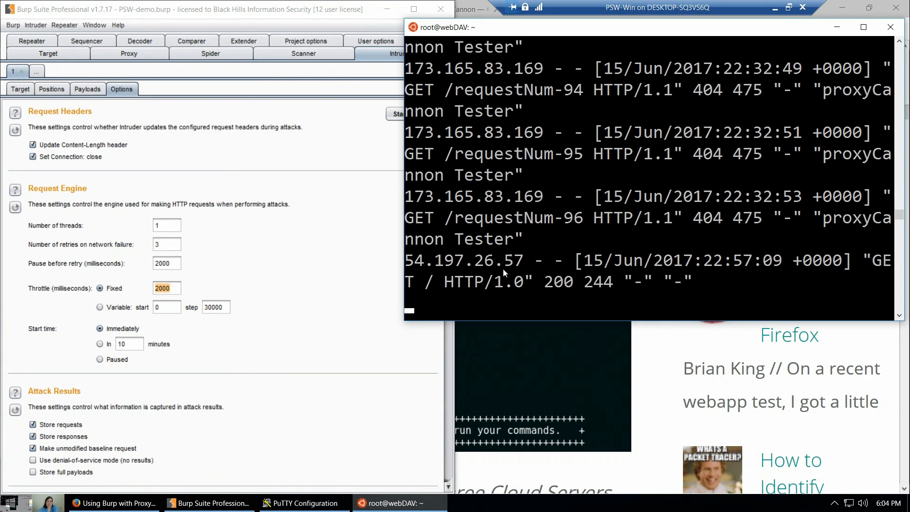
Add blank lines below the newest web server log entry in the root@webDAV terminal
left_click_drag(476, 279, 476, 281)
key("Return")
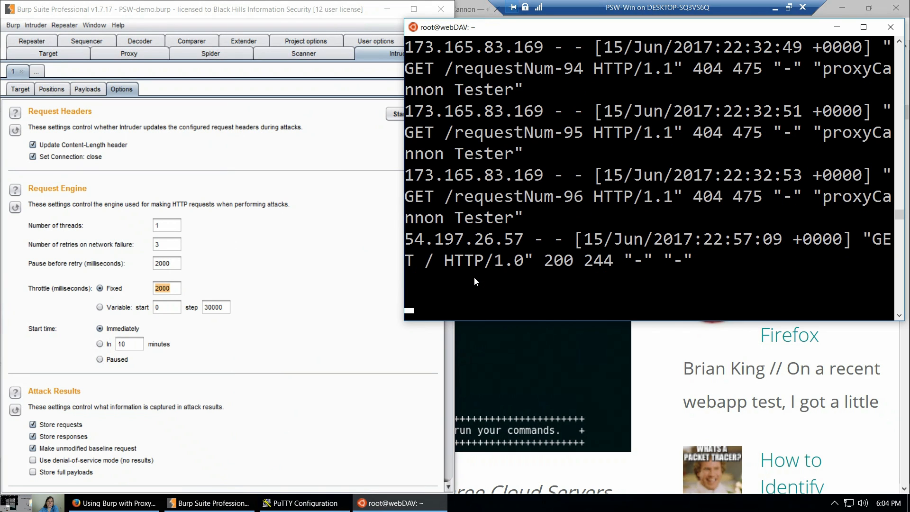
key("Return")
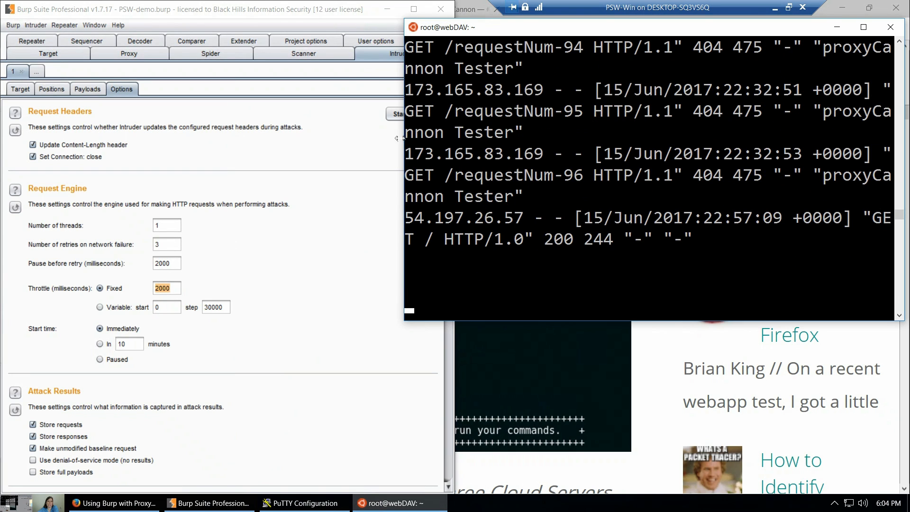
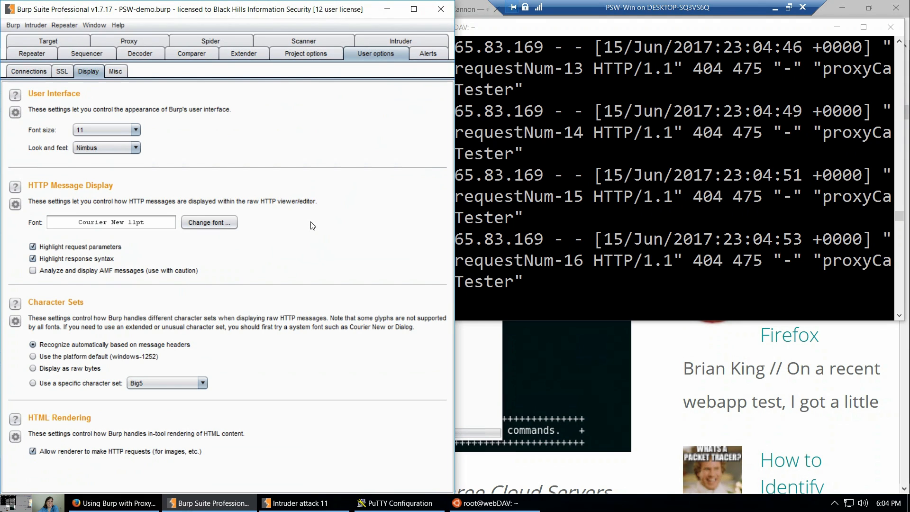
Open Burp Suite's user-level connection settings and examine the SOCKS Proxy section
left_click(38, 74)
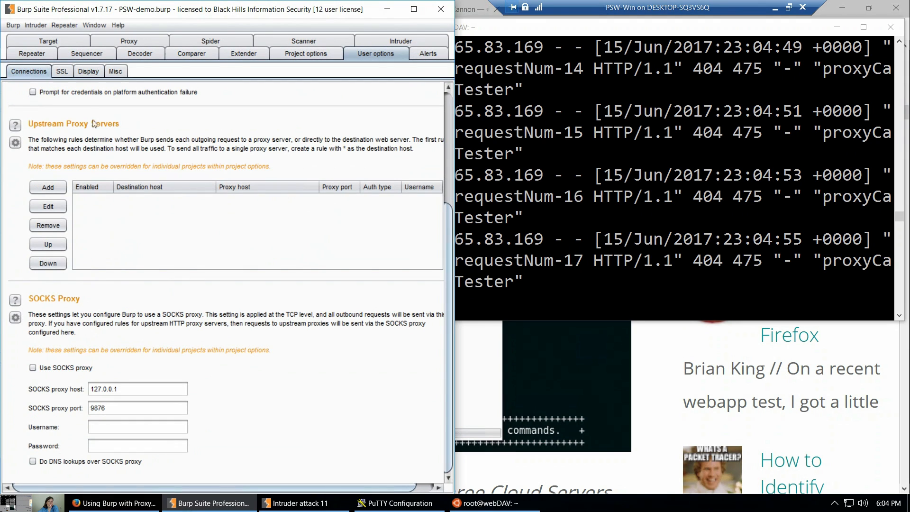
left_click(34, 367)
left_click(35, 368)
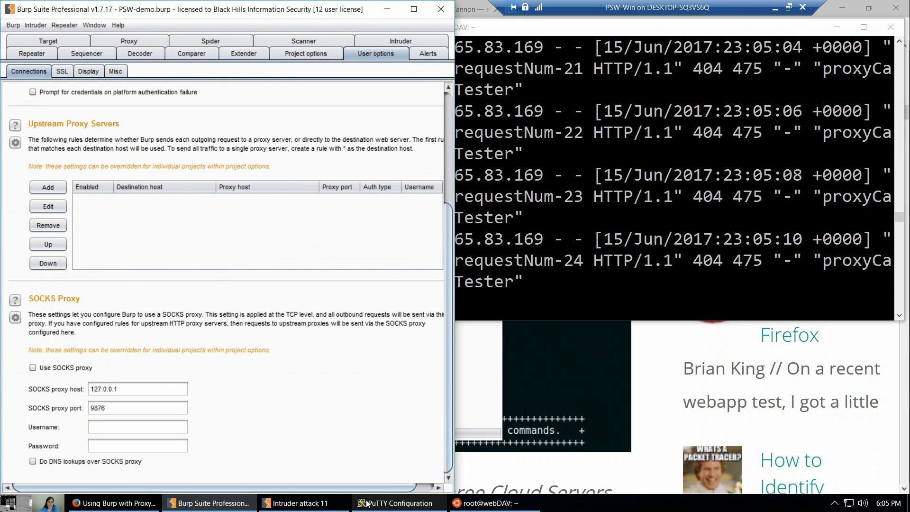
Switch to the ProxyCannon article in the browser and read the instructions for creating a SOCKS proxy on Linux and with PuTTY on Windows
left_click(126, 502)
scroll(268, 349, "down", 15)
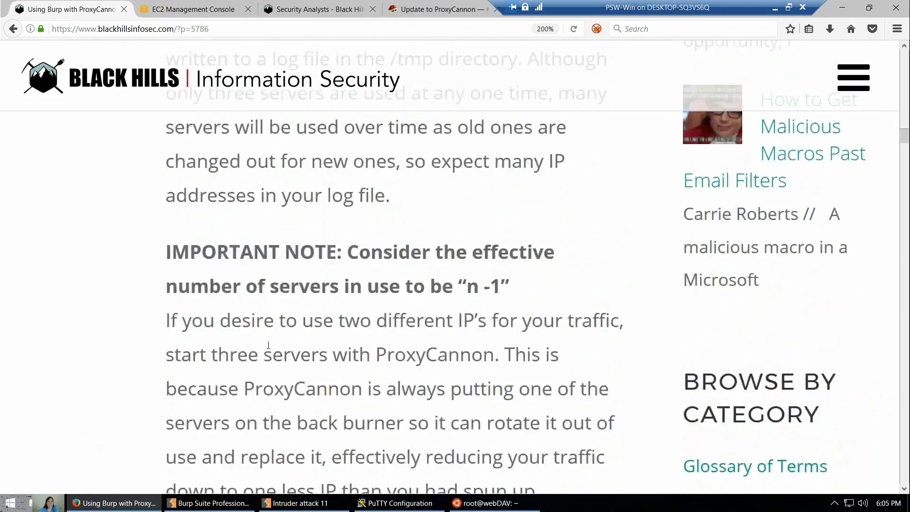
scroll(268, 345, "down", 15)
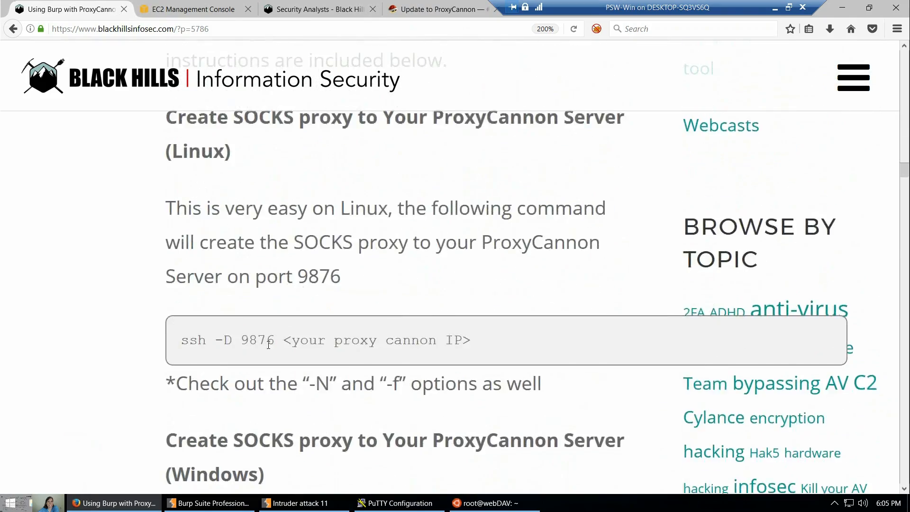
scroll(270, 349, "down", 1)
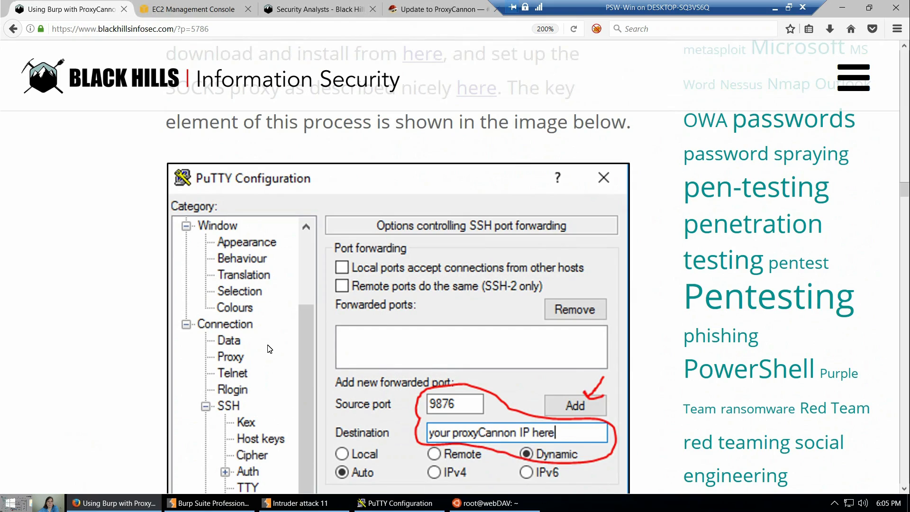
scroll(269, 349, "down", 3)
scroll(269, 350, "up", 3)
scroll(406, 271, "down", 3)
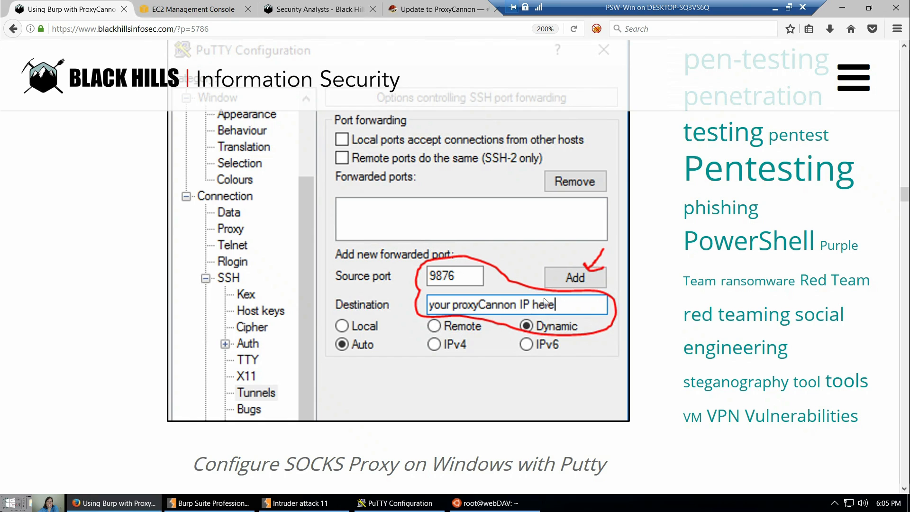
Switch to PuTTY's SSH tunnel settings and enter 10.59.25.158 as the destination of the new forwarded port
left_click(391, 505)
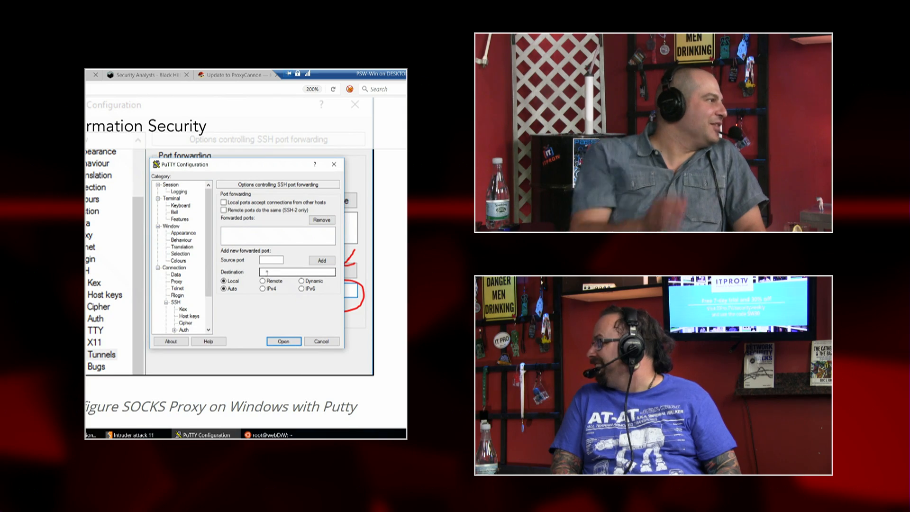
left_click(482, 279)
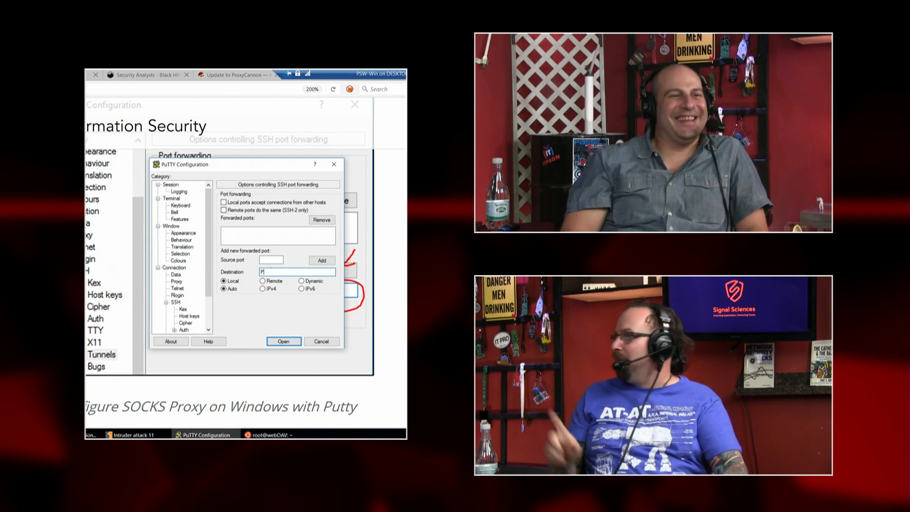
type("P")
key("BackSpace")
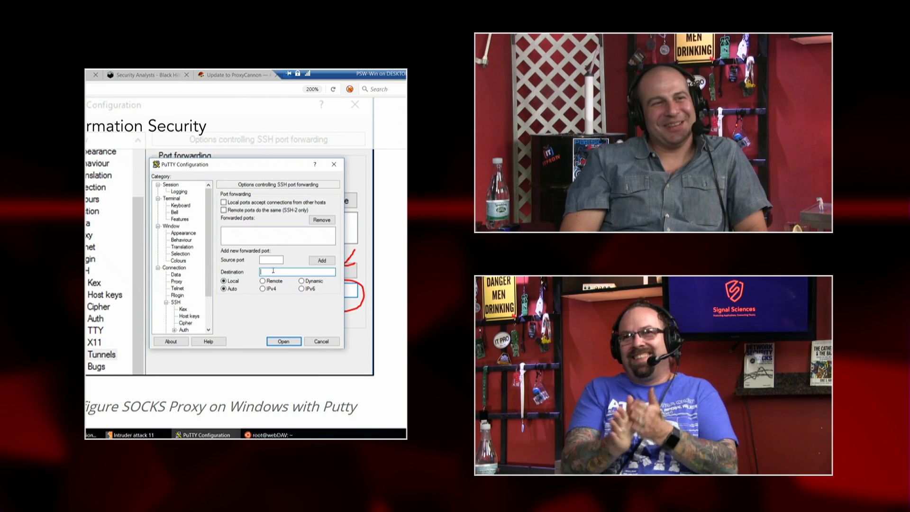
left_click(172, 184)
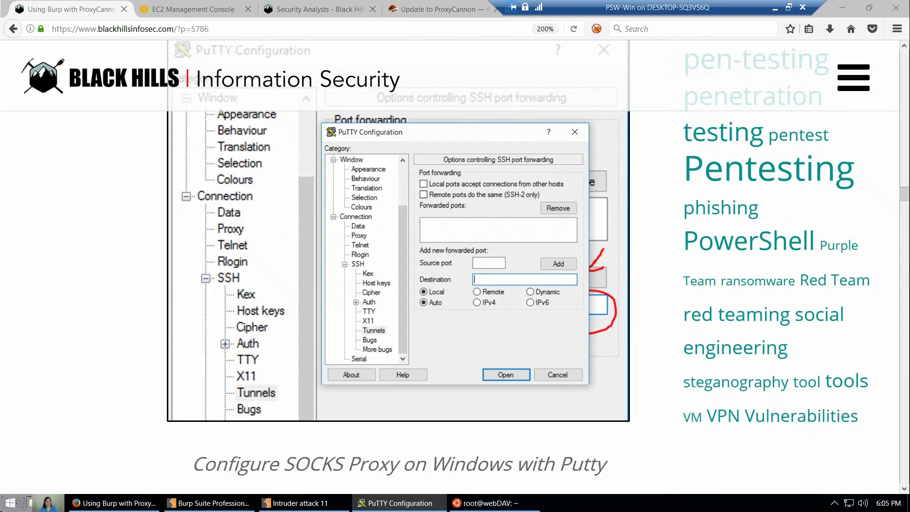
type("10.59.25.158")
Add the forwarded port as dynamic with source port 9876, and log in to the SSH session with the root account password
left_click(489, 262)
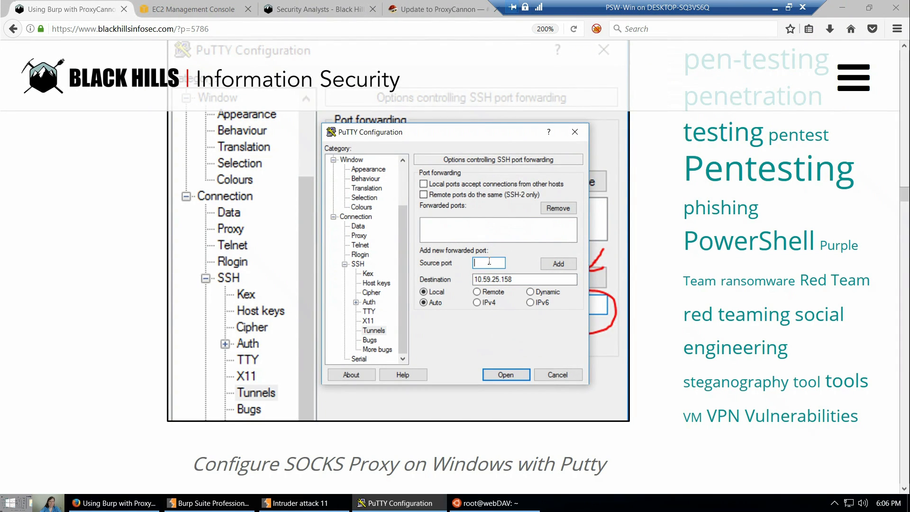
type("9876")
left_click(530, 291)
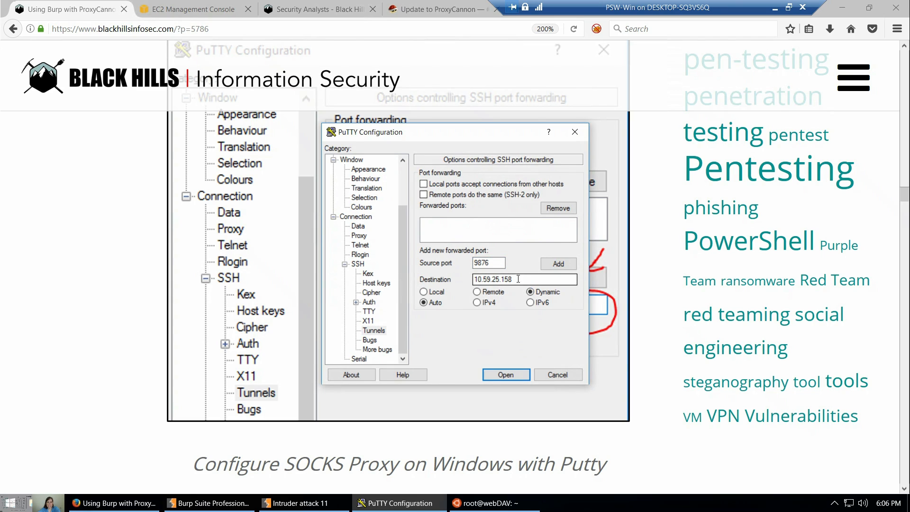
left_click_drag(518, 278, 476, 278)
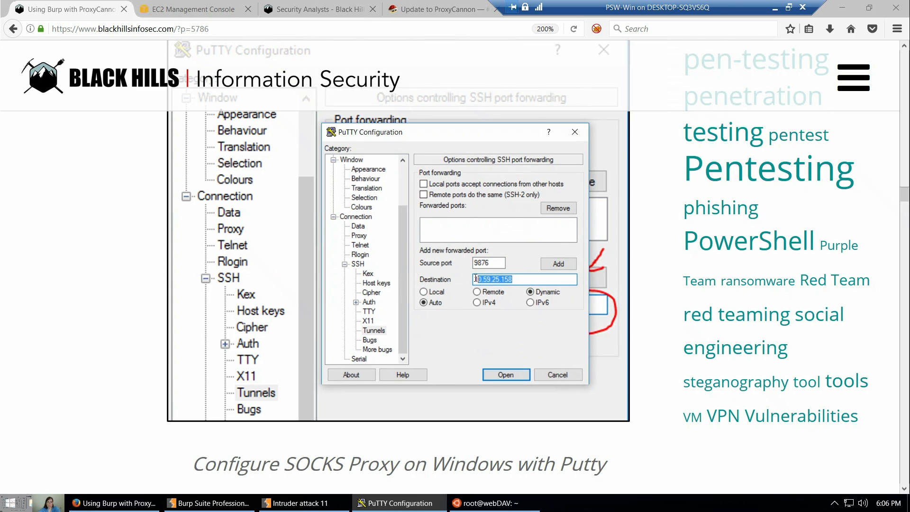
left_click(560, 264)
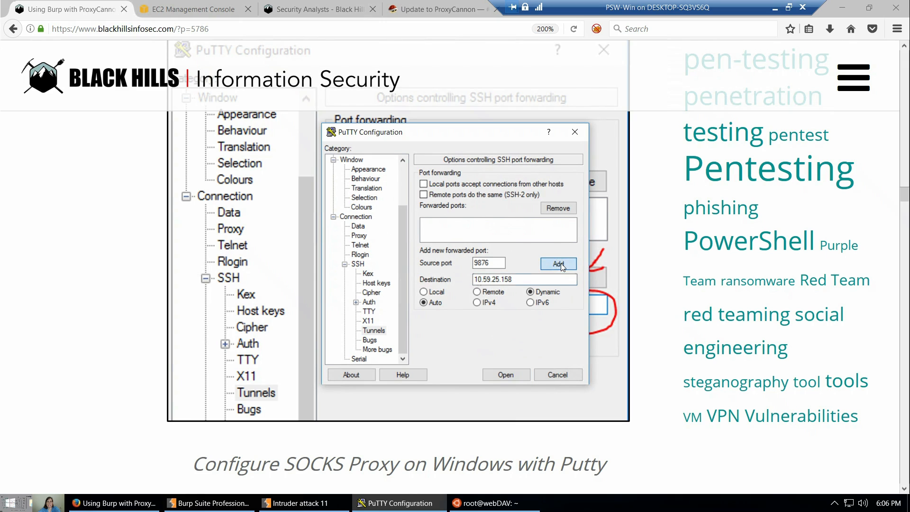
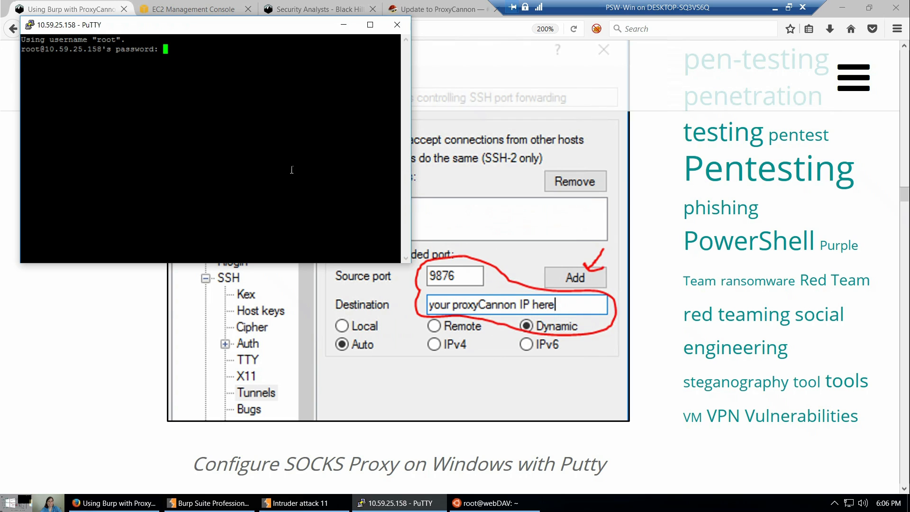
key("Return")
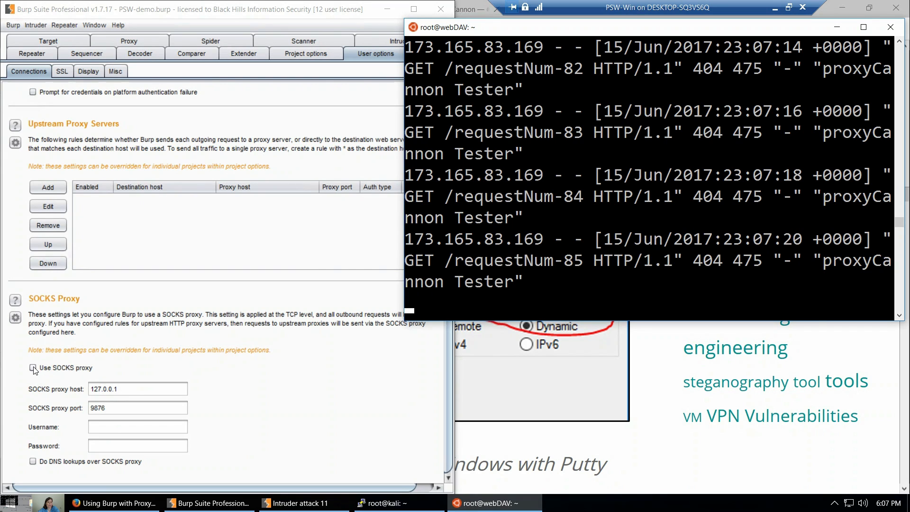
Enable the use of the SOCKS proxy in Burp Suite and bring the web server log terminal to the front
left_click(33, 367)
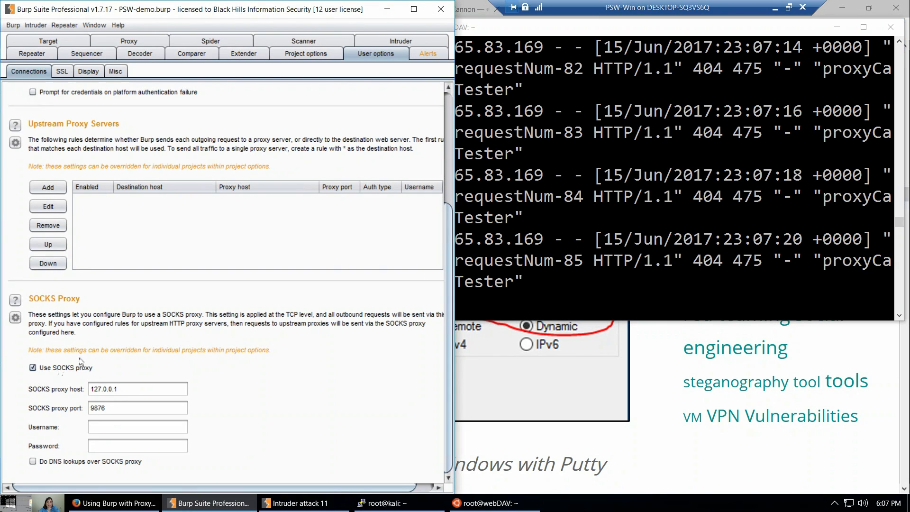
left_click(551, 206)
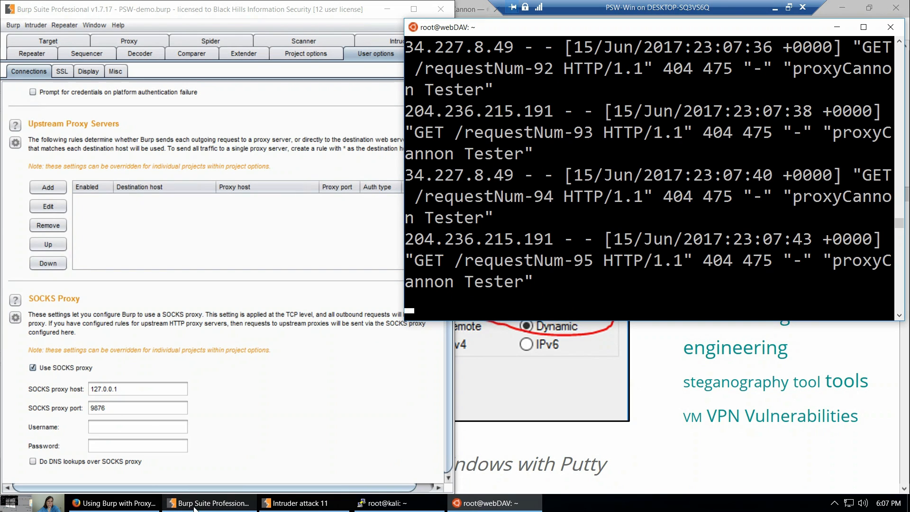
Switch to the EC2 Management Console in the browser, refresh the instance list and examine the public IPs of the running instances
left_click(118, 503)
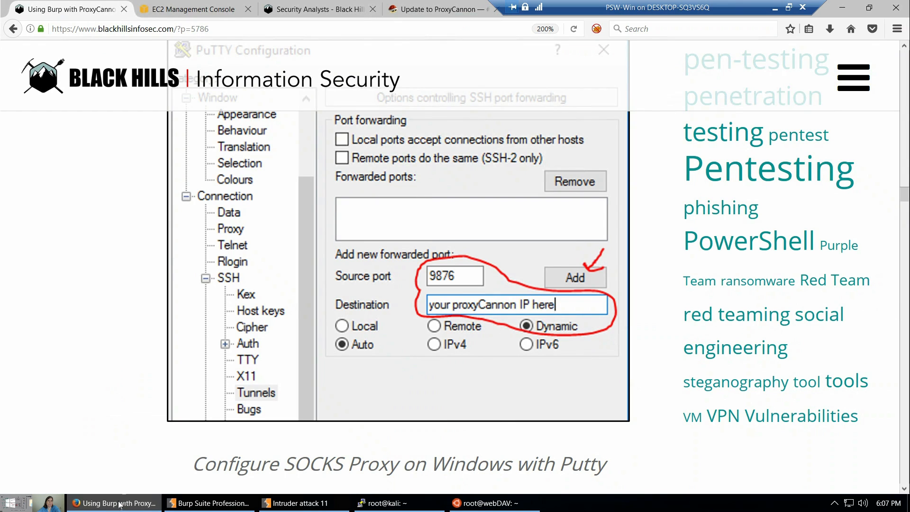
left_click(187, 14)
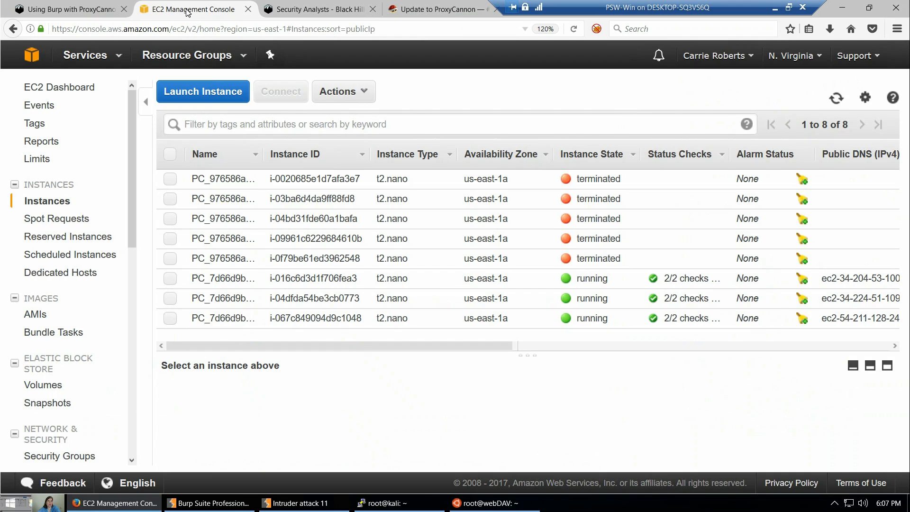
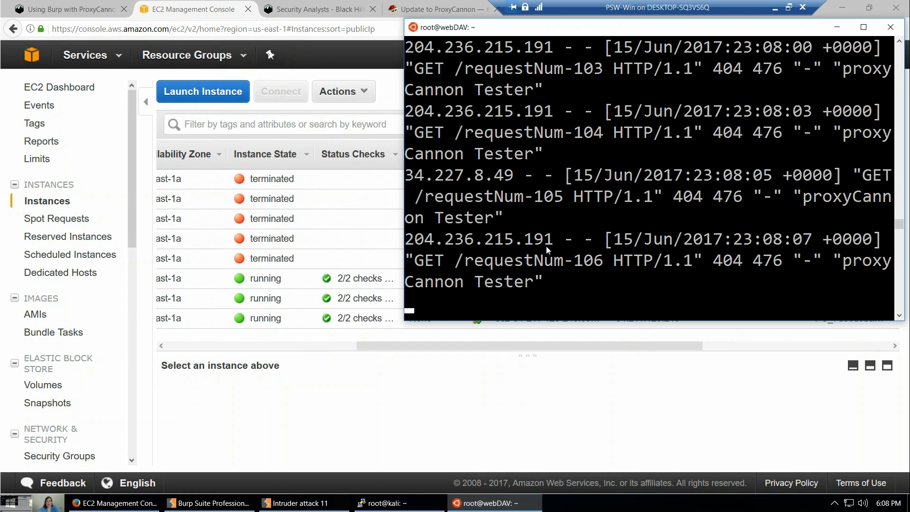
left_click(521, 401)
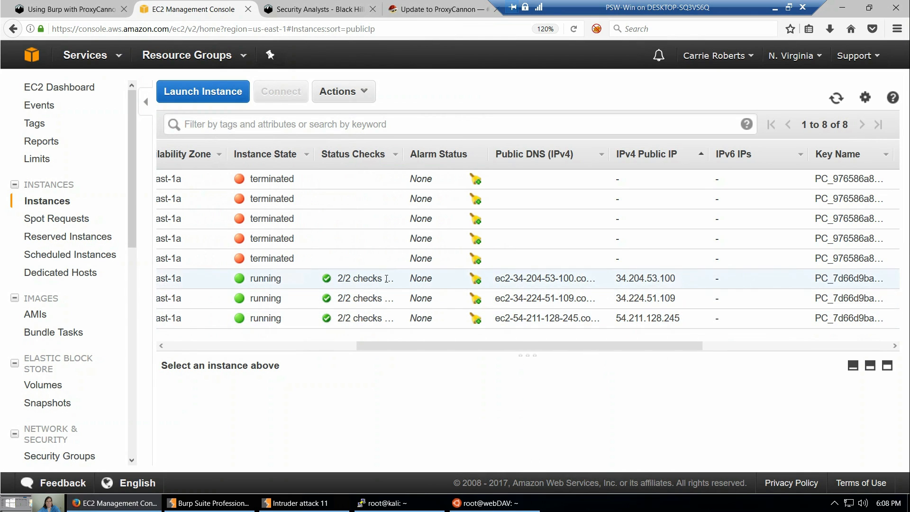
left_click_drag(529, 346, 314, 355)
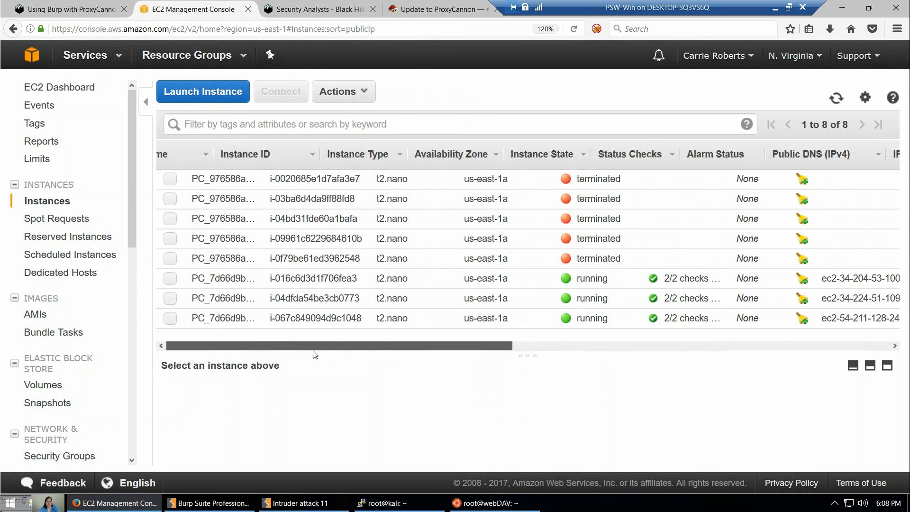
left_click(838, 98)
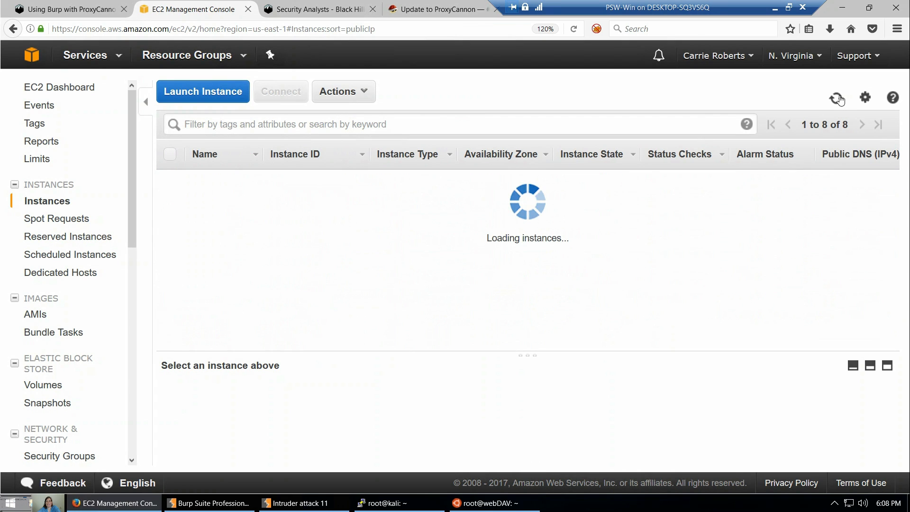
left_click_drag(494, 351, 682, 353)
scroll(684, 289, "down", 2)
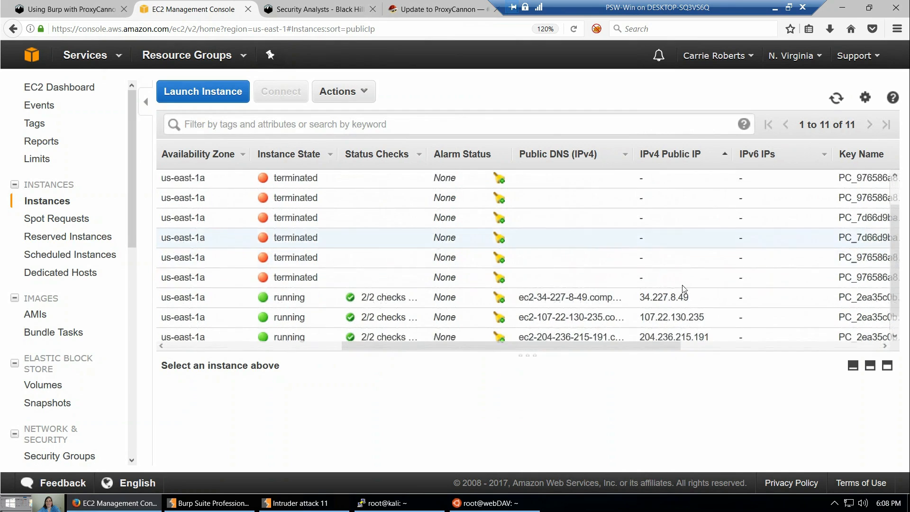
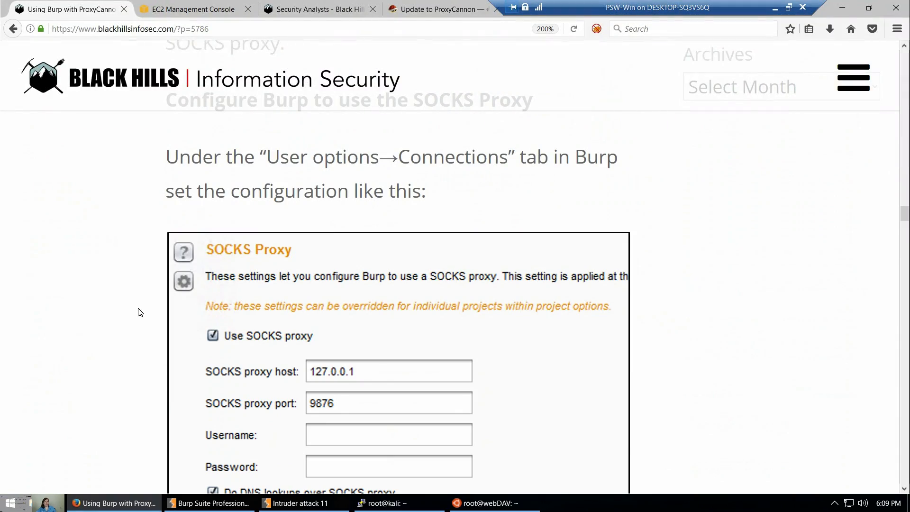
Read the article's section on Burp's SOCKS proxy configuration and the request rate considerations for Intruder
scroll(140, 311, "down", 5)
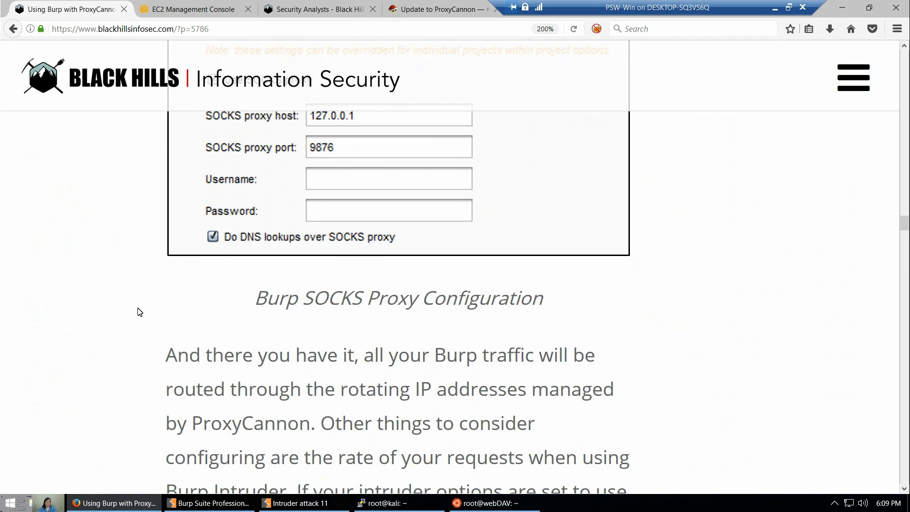
scroll(140, 311, "down", 3)
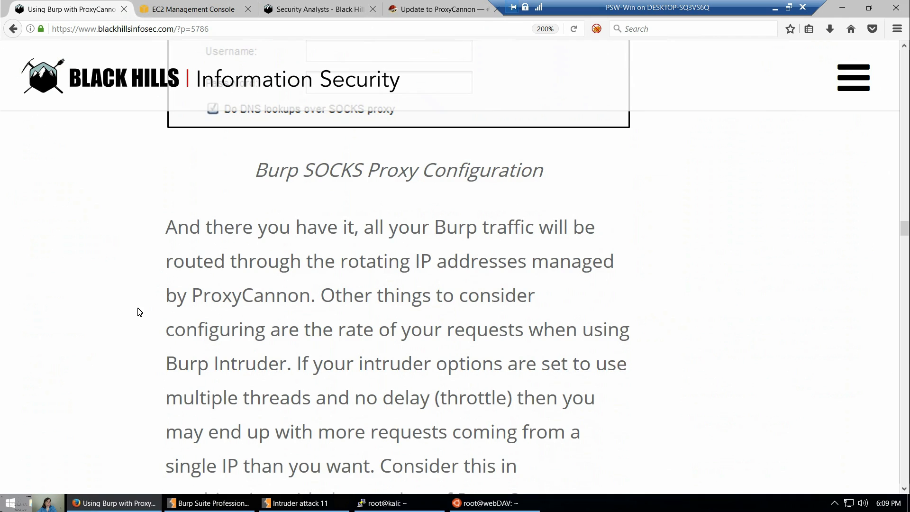
scroll(140, 311, "down", 3)
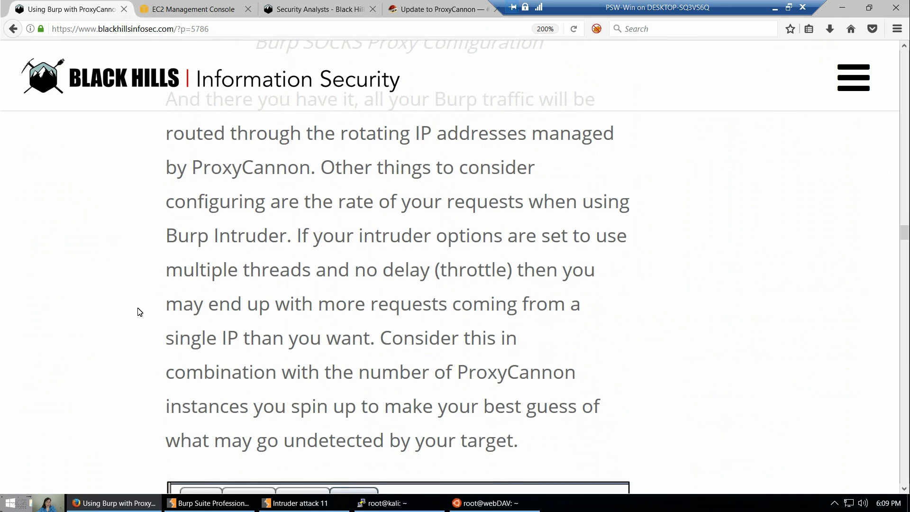